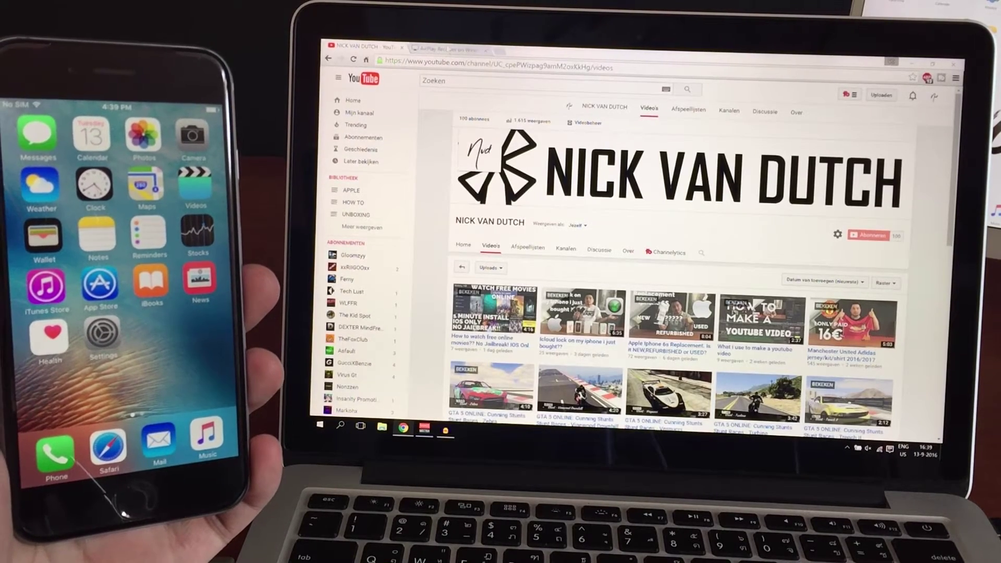
Step: Switch to the LonelyScreen website tab and go to its Windows download page
click(442, 50)
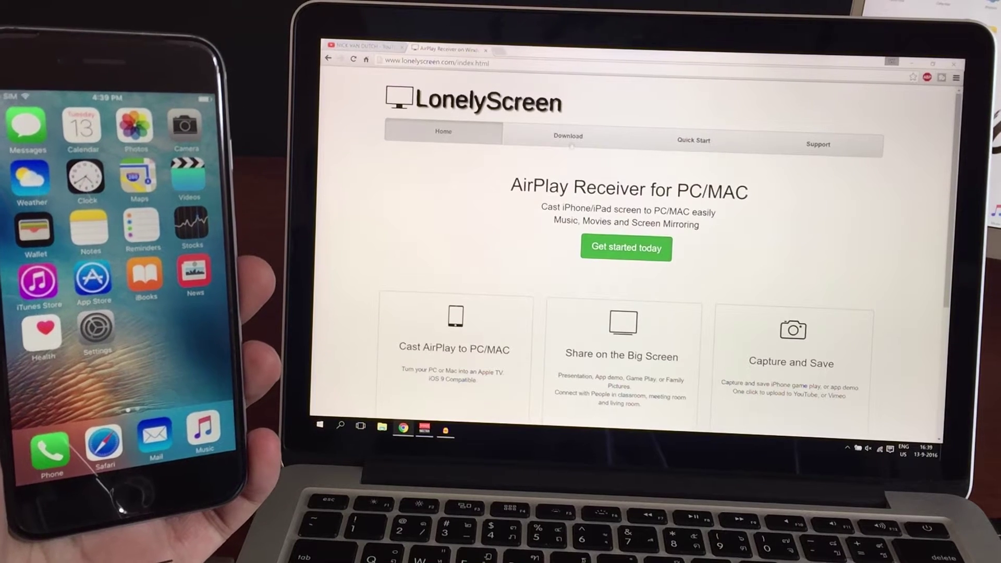
click(570, 136)
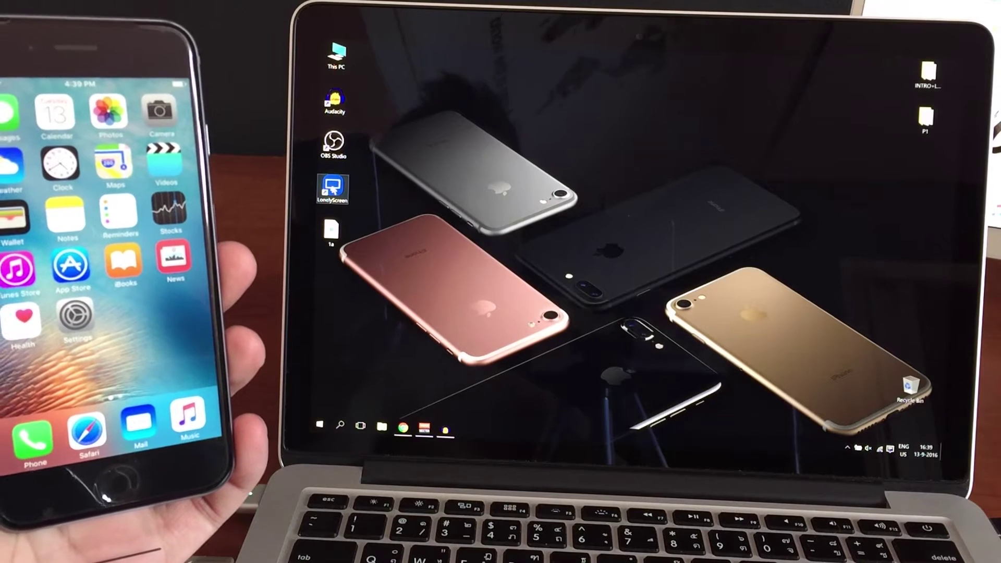
Step: Launch LonelyScreen from its desktop shortcut
double_click(332, 190)
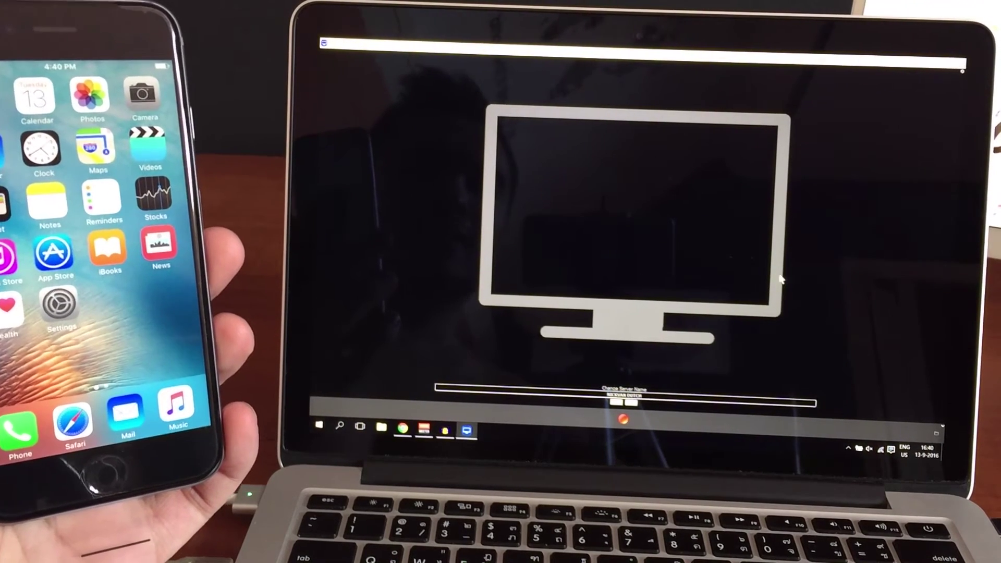
Step: Accept the default receiver server name so the iPhone can mirror to it
key(Return)
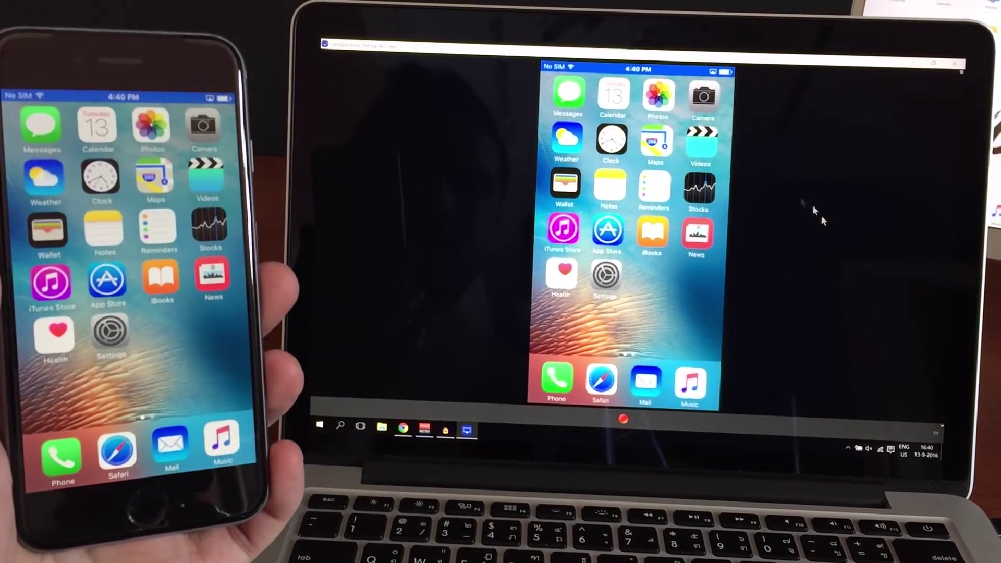
Step: Record the mirrored iPhone browsing a website, Settings and Stocks
click(623, 421)
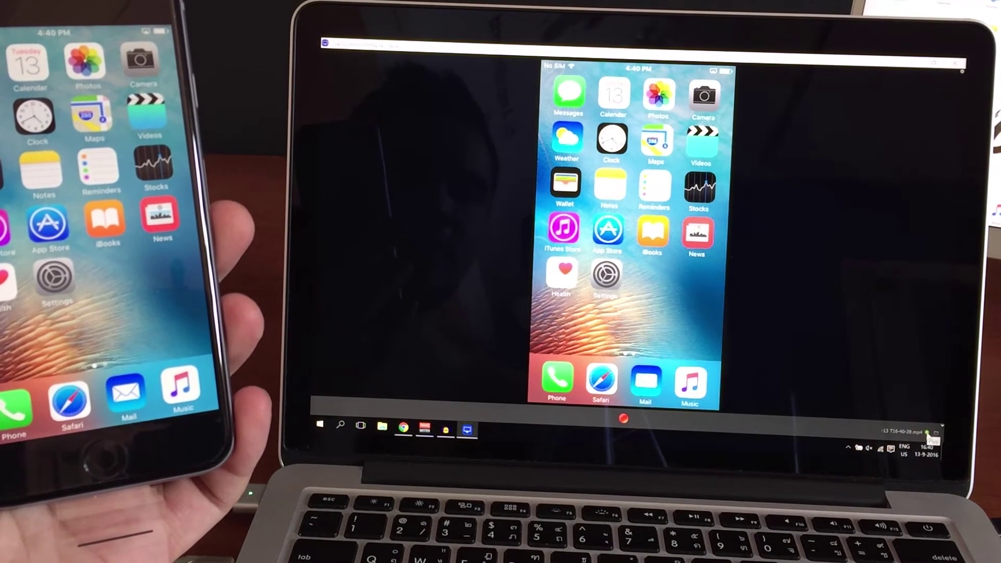
Step: Open the saved MP4 recording in Movies & TV and nudge the player window aside
click(927, 435)
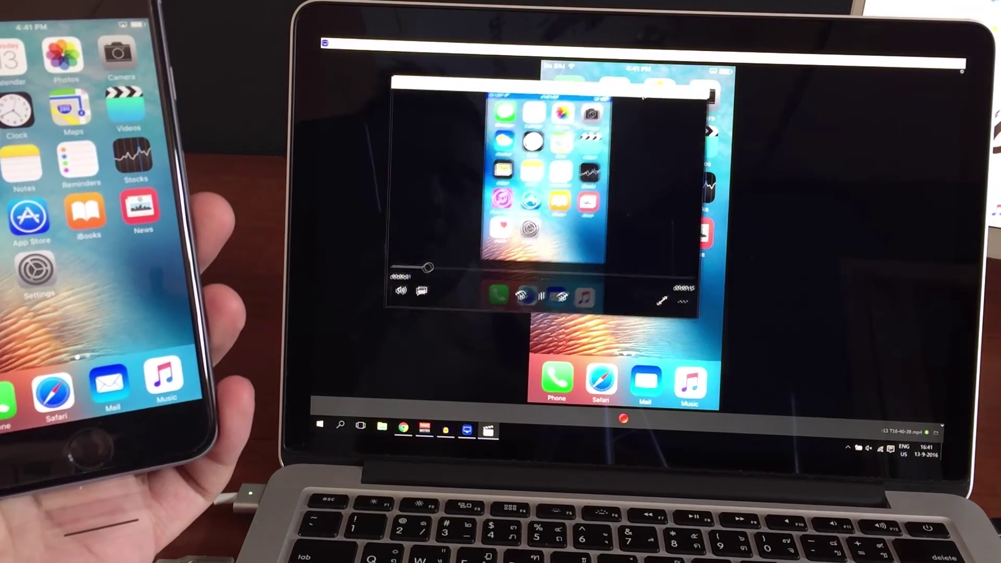
drag(651, 90, 617, 108)
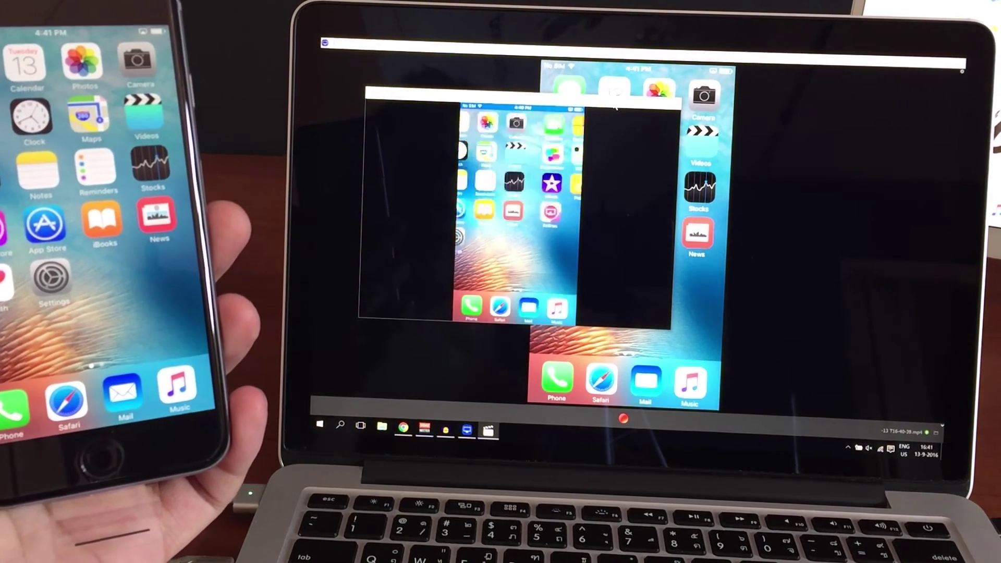